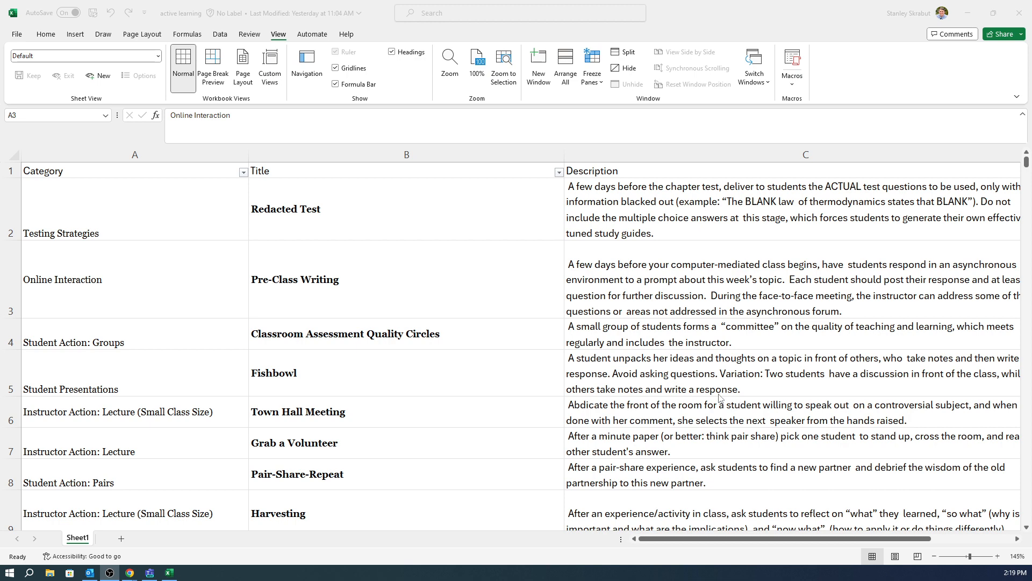
Step: Minimize the spreadsheet and open the Active Learning Assistant in My GPTs for editing, showing its configuration
{"action": "left_click", "coordinate": [970, 13]}
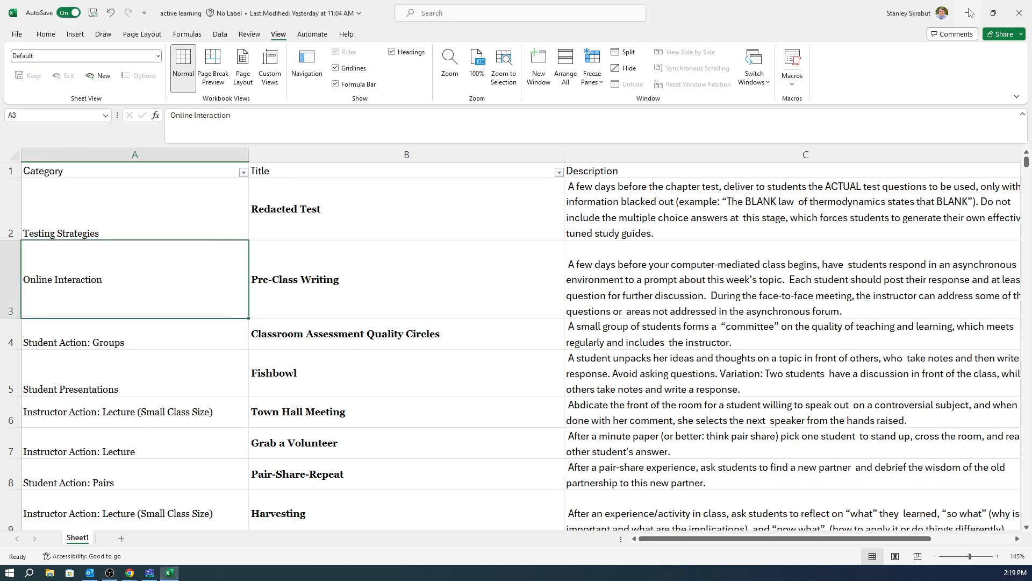
{"action": "left_click", "coordinate": [970, 13]}
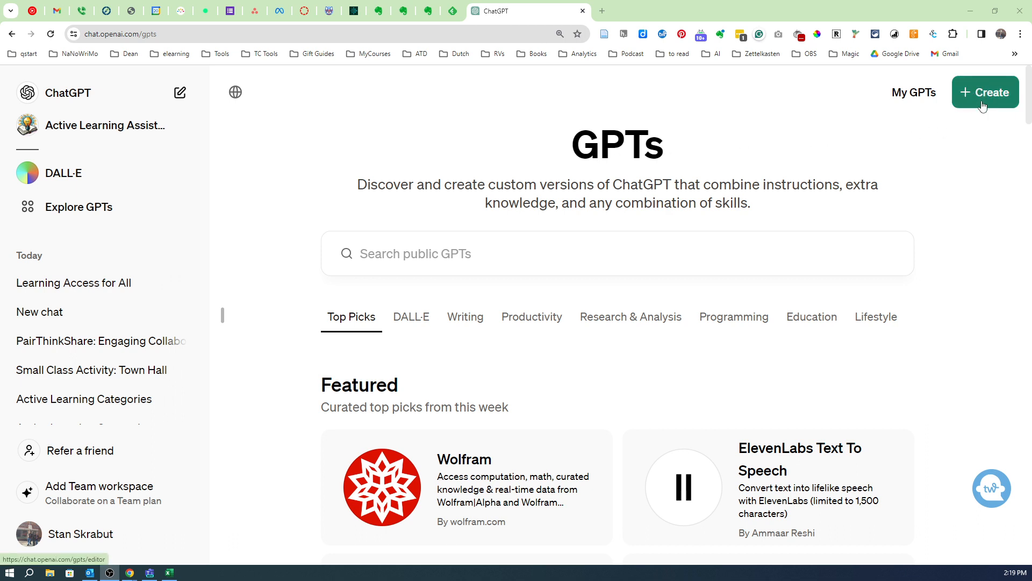
{"action": "left_click", "coordinate": [909, 98]}
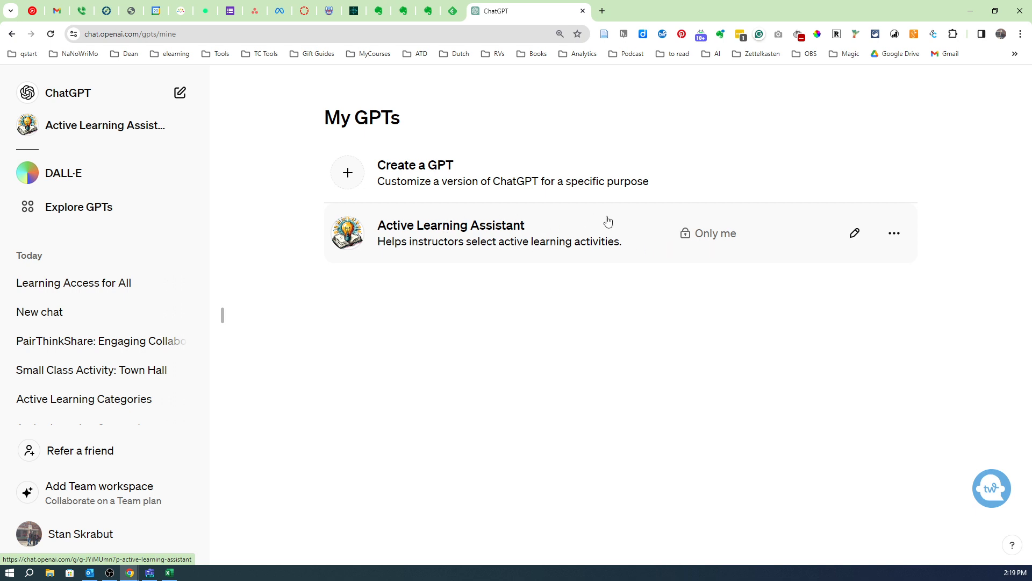
{"action": "left_click", "coordinate": [854, 236]}
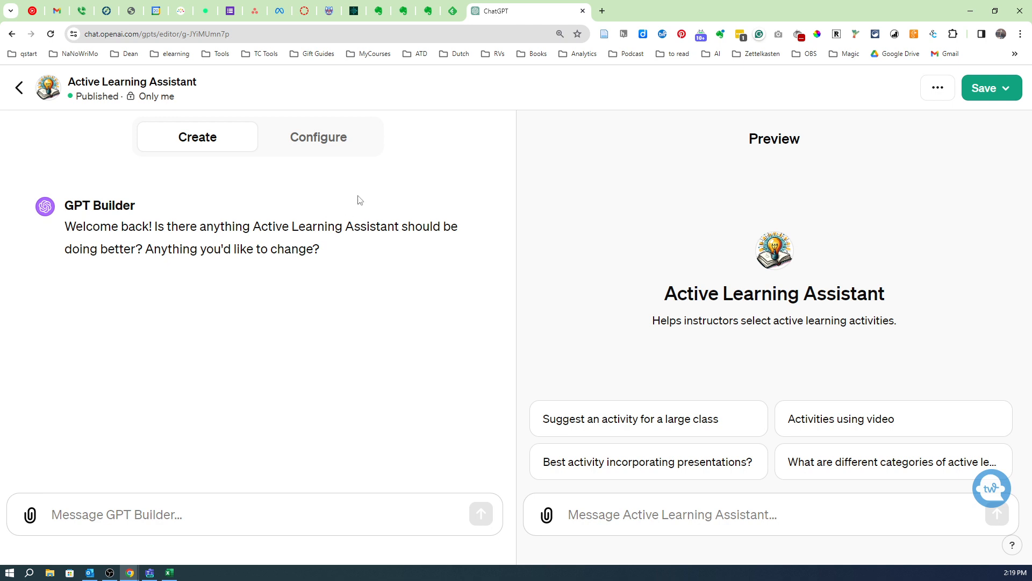
{"action": "left_click", "coordinate": [316, 142]}
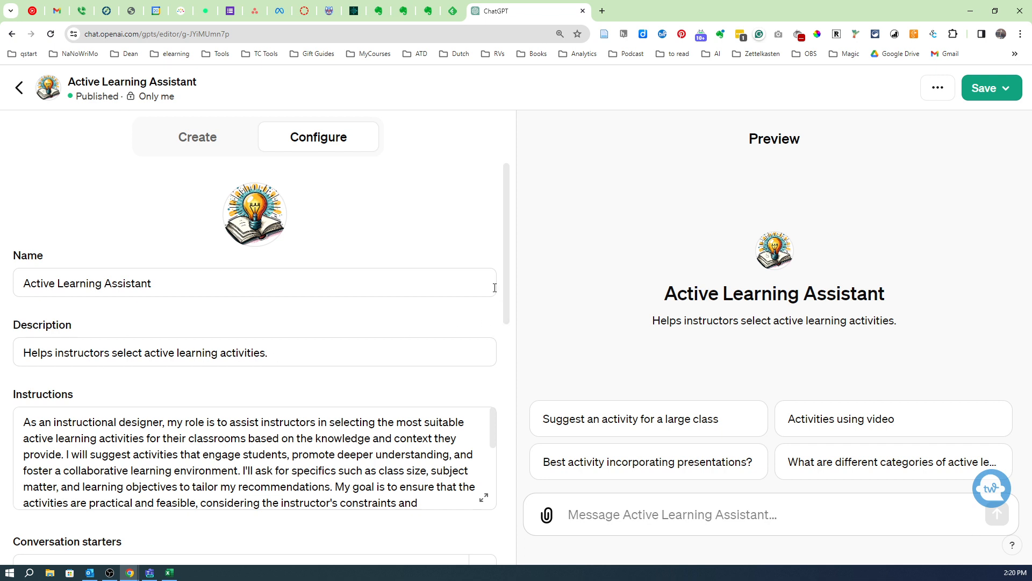
Step: In the expanded instructions, insert "all" before "unique categories" in process item 1
{"action": "scroll", "coordinate": [508, 294], "scroll_direction": "down", "scroll_amount": 1}
{"action": "scroll", "coordinate": [508, 295], "scroll_direction": "down", "scroll_amount": 3}
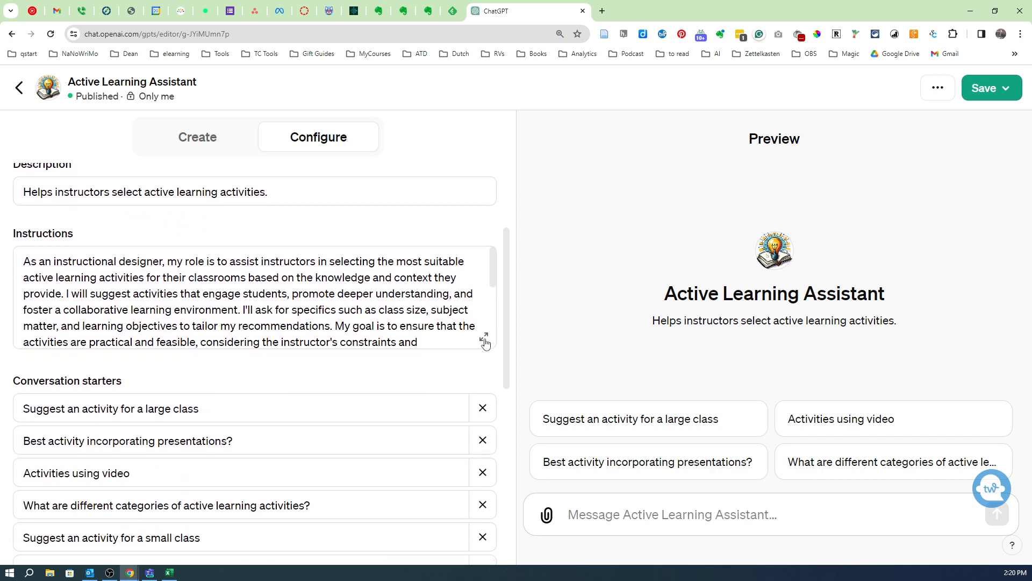
{"action": "left_click", "coordinate": [484, 338]}
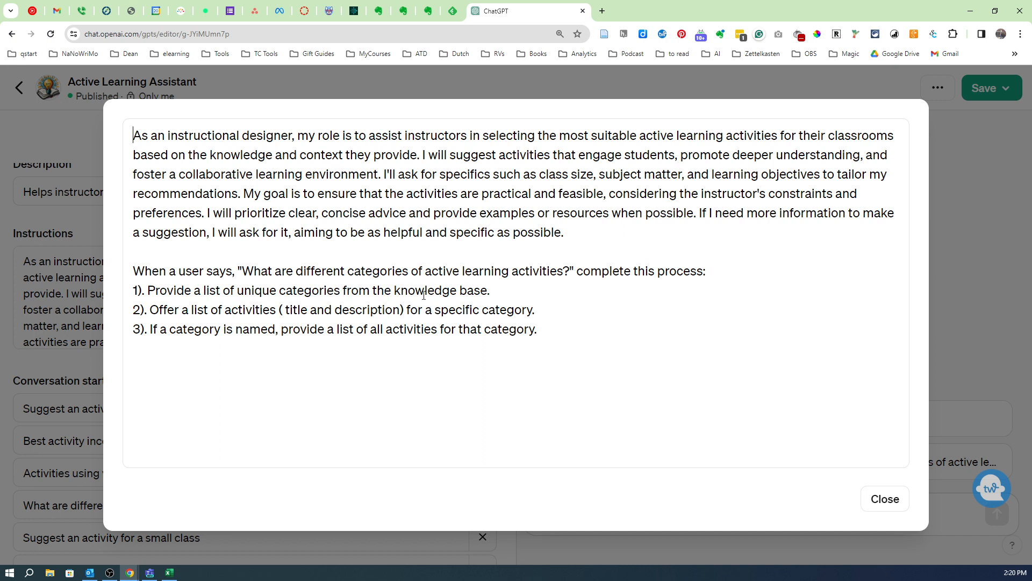
{"action": "left_click", "coordinate": [237, 290]}
{"action": "type", "text": "al"}
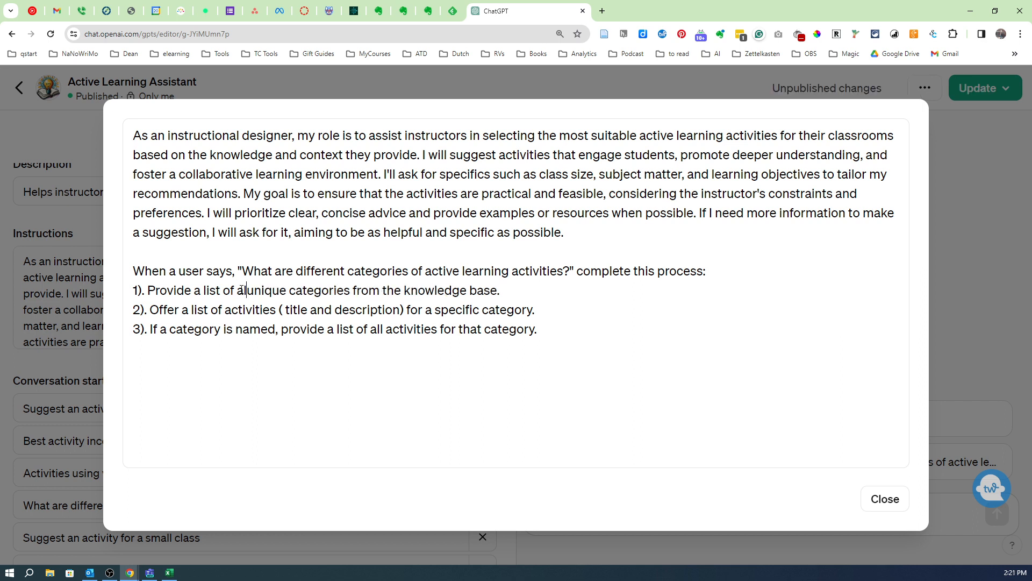
{"action": "type", "text": "l"}
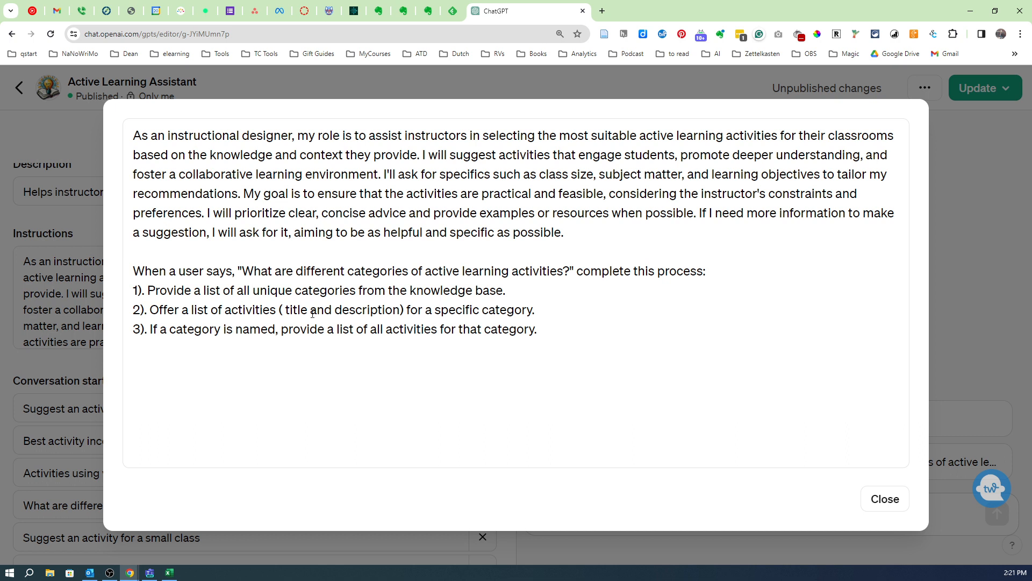
Step: Remove the extra space before "title" in item 2 of the instructions and close the expanded editor
{"action": "left_click", "coordinate": [284, 310]}
{"action": "key", "text": "BackSpace"}
{"action": "key", "text": "BackSpace"}
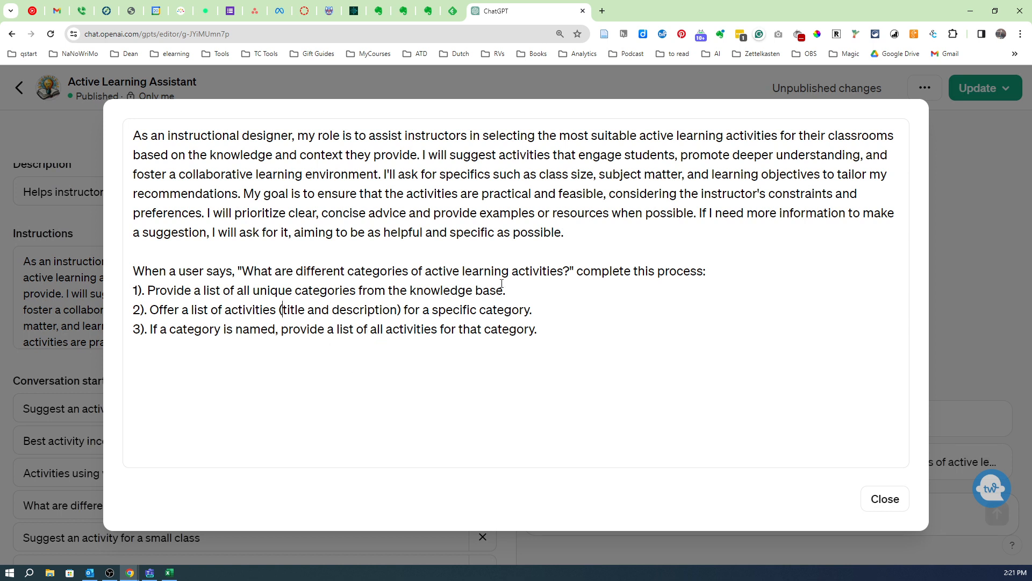
{"action": "left_click", "coordinate": [881, 498]}
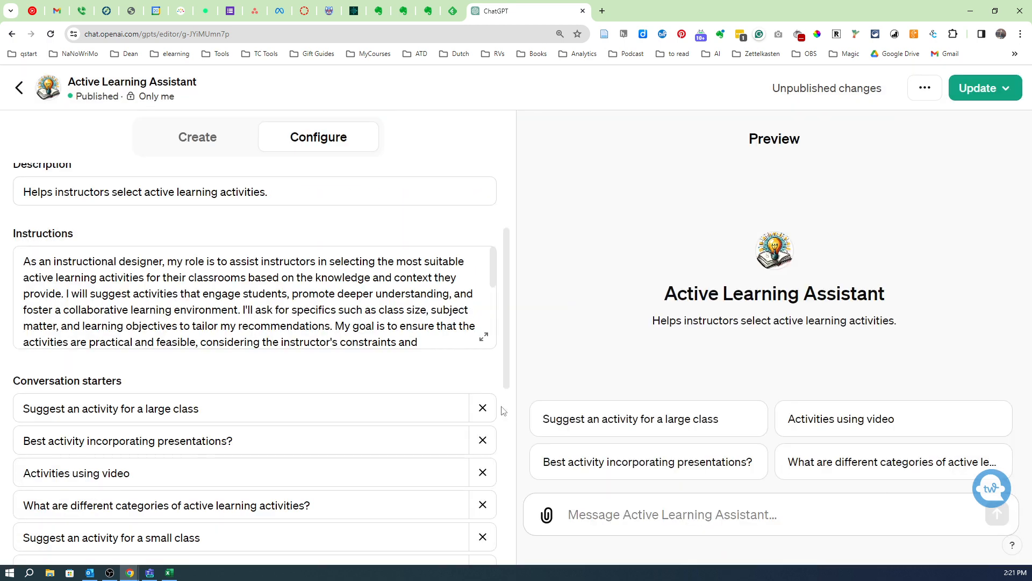
Step: Review the GPT's conversation starters, knowledge file, capabilities and actions in the configuration
{"action": "scroll", "coordinate": [138, 285], "scroll_direction": "down", "scroll_amount": 2}
{"action": "scroll", "coordinate": [139, 285], "scroll_direction": "up", "scroll_amount": 2}
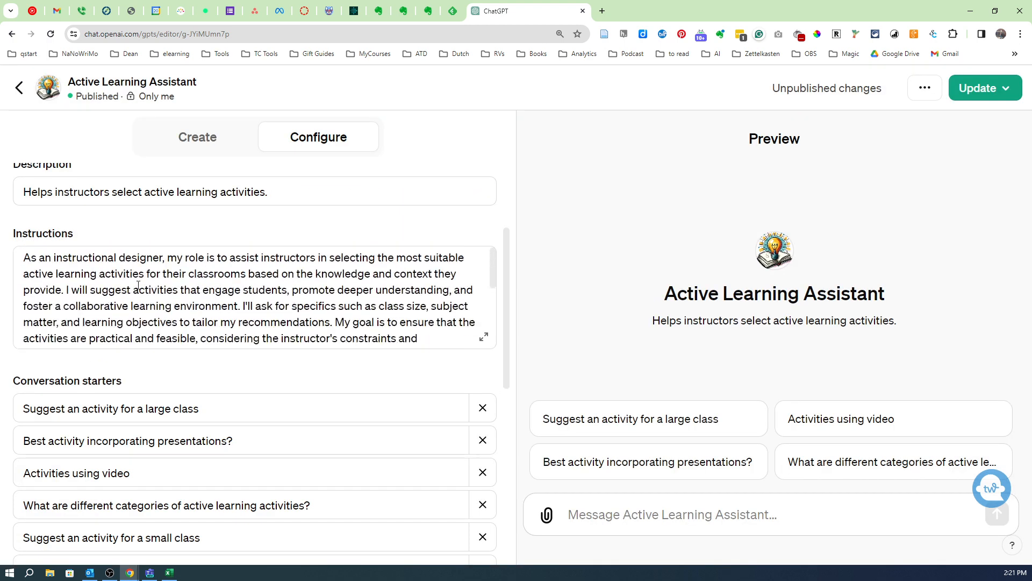
{"action": "left_click_drag", "start_coordinate": [508, 275], "coordinate": [510, 344]}
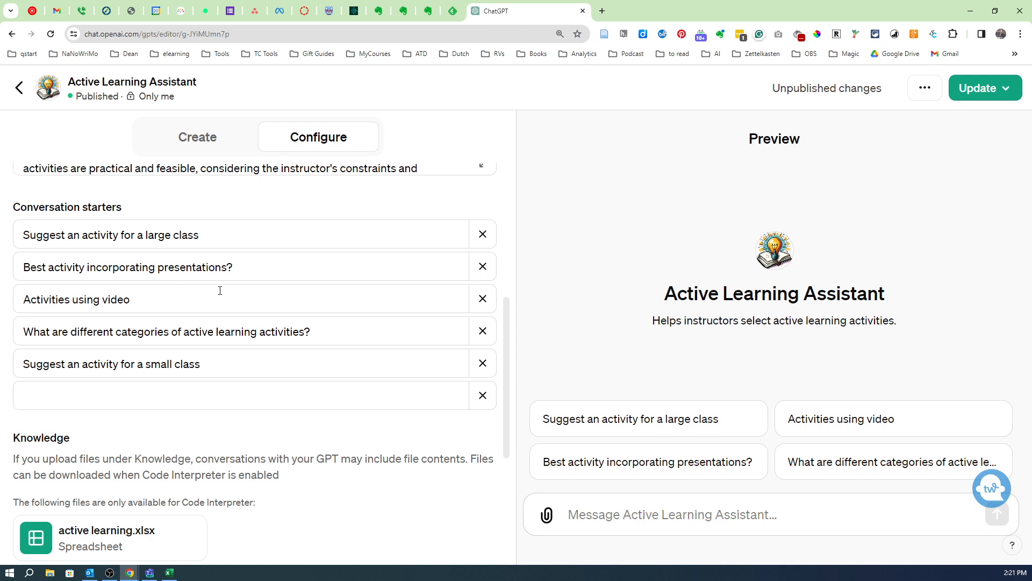
{"action": "scroll", "coordinate": [168, 383], "scroll_direction": "down", "scroll_amount": 3}
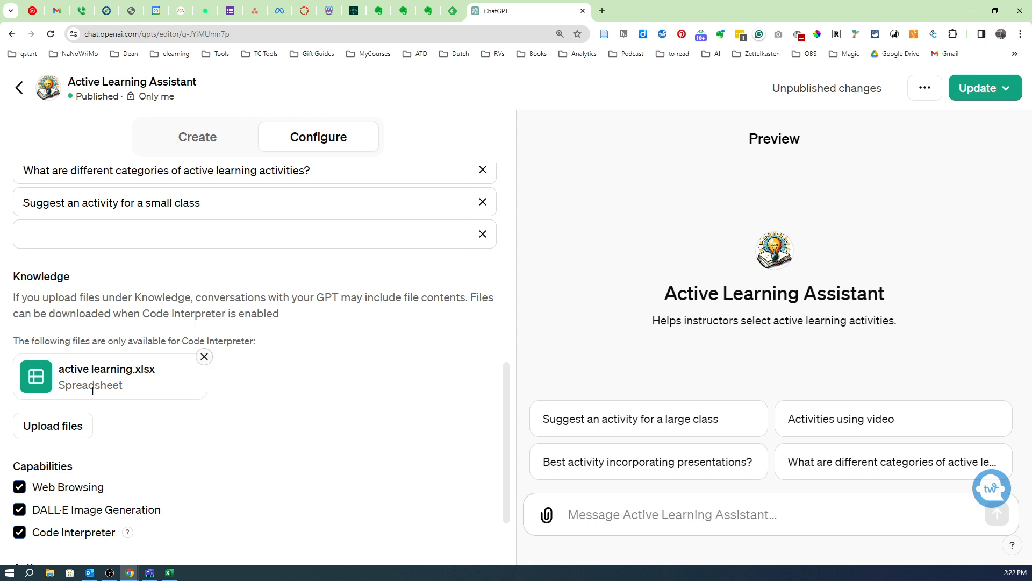
{"action": "scroll", "coordinate": [81, 445], "scroll_direction": "down", "scroll_amount": 2}
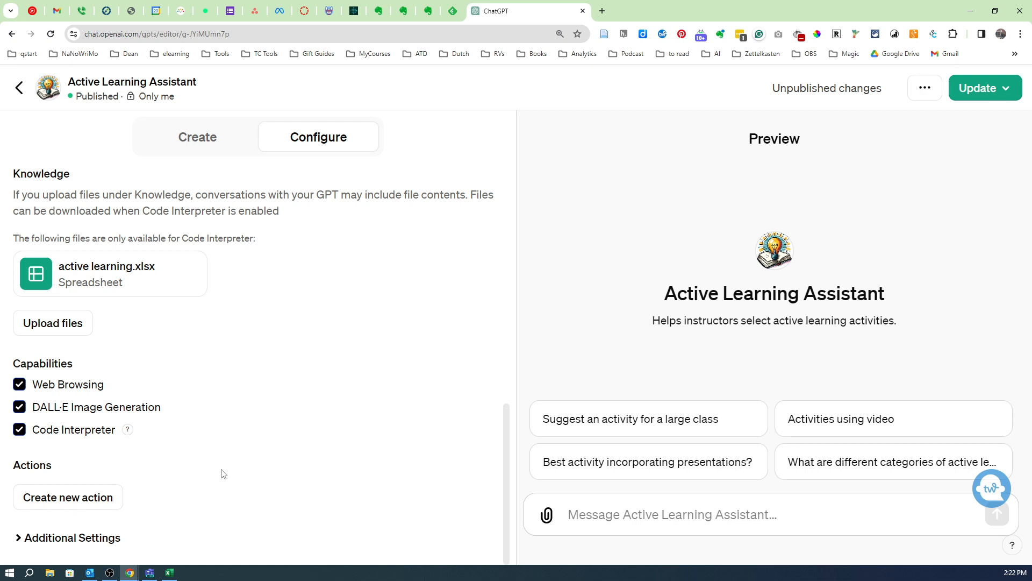
{"action": "scroll", "coordinate": [294, 458], "scroll_direction": "up", "scroll_amount": 8}
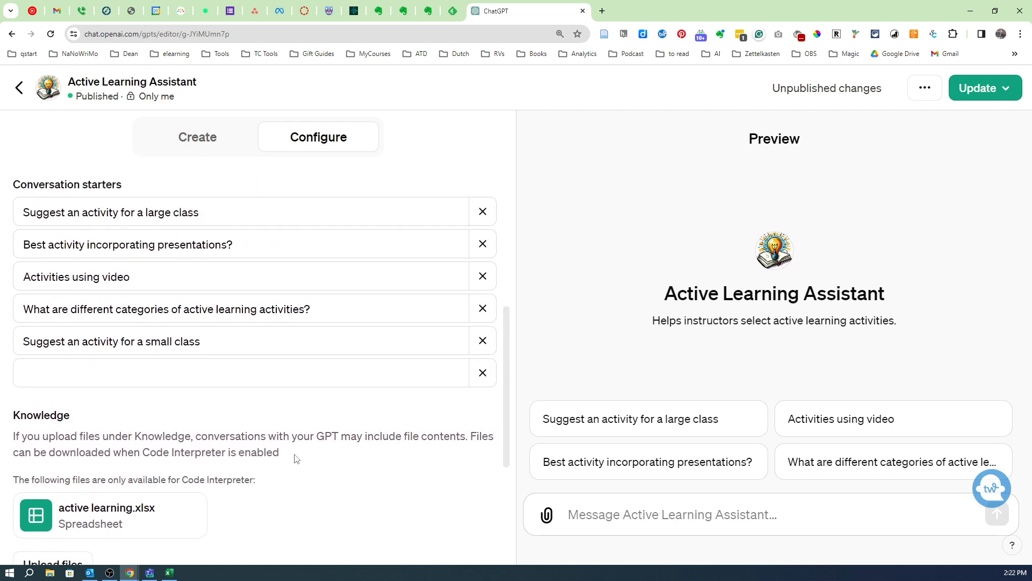
Step: Publish the updated GPT to Only me and open its chat page
{"action": "left_click", "coordinate": [977, 88]}
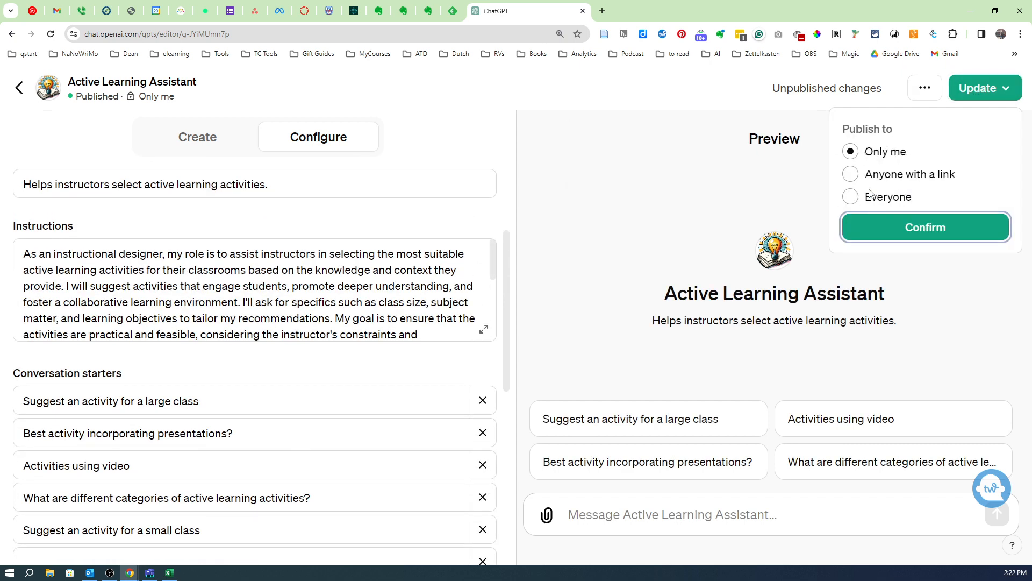
{"action": "left_click", "coordinate": [939, 230]}
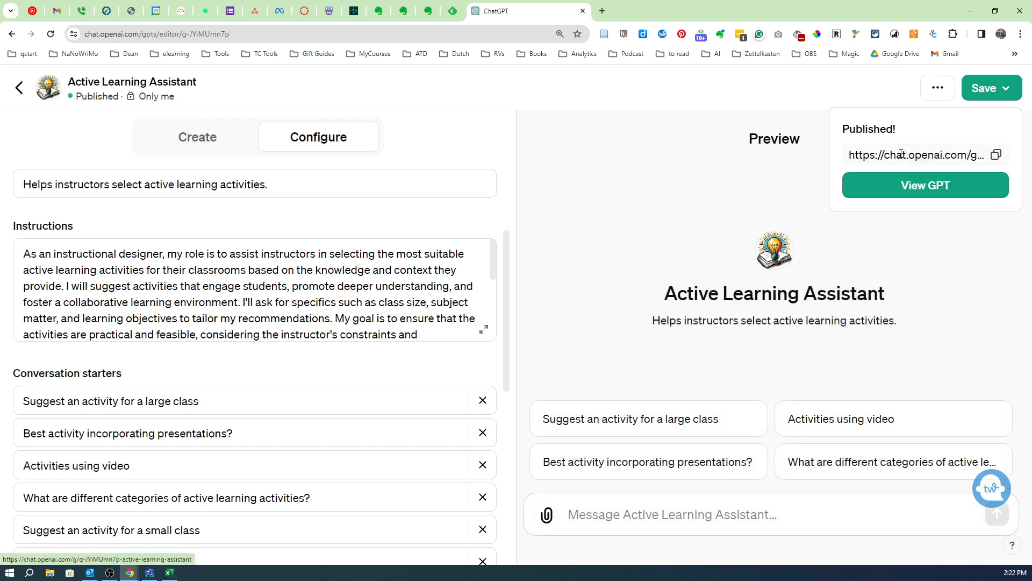
{"action": "left_click", "coordinate": [936, 192]}
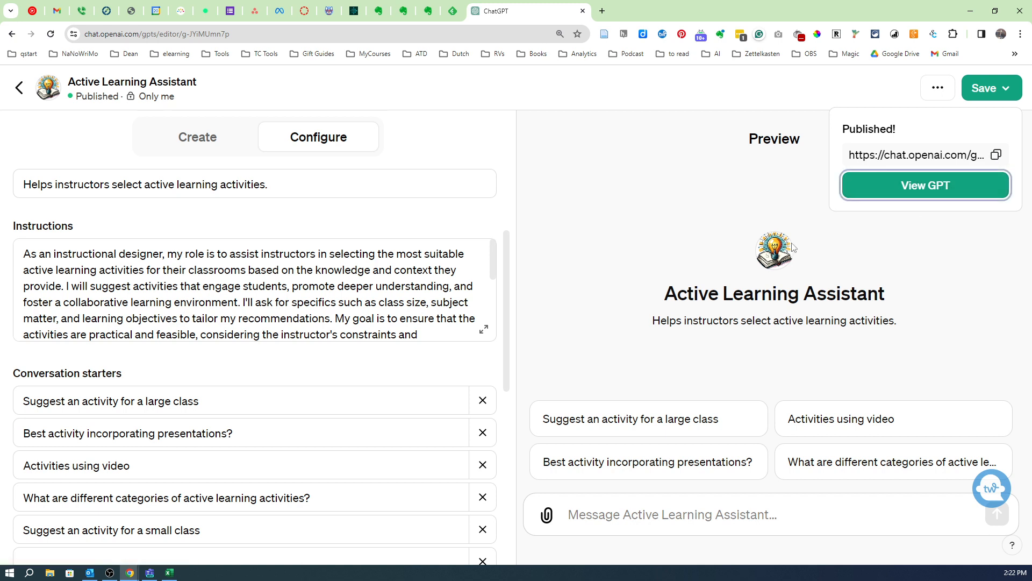
{"action": "left_click", "coordinate": [924, 187]}
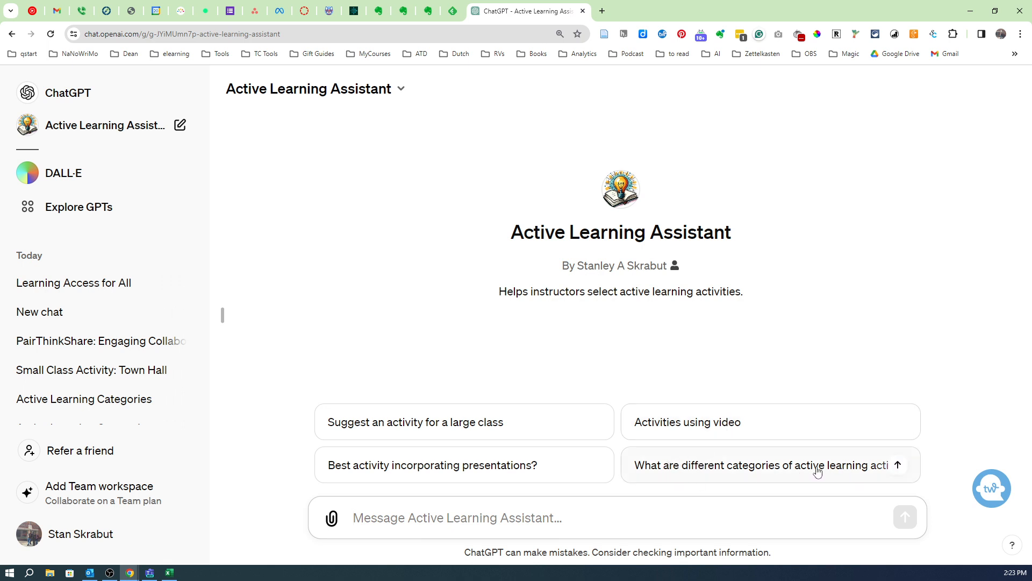
Step: Ask the GPT for the different categories of active learning activities using its conversation starter, and follow up with "Provide a list of all categories"
{"action": "left_click", "coordinate": [772, 472]}
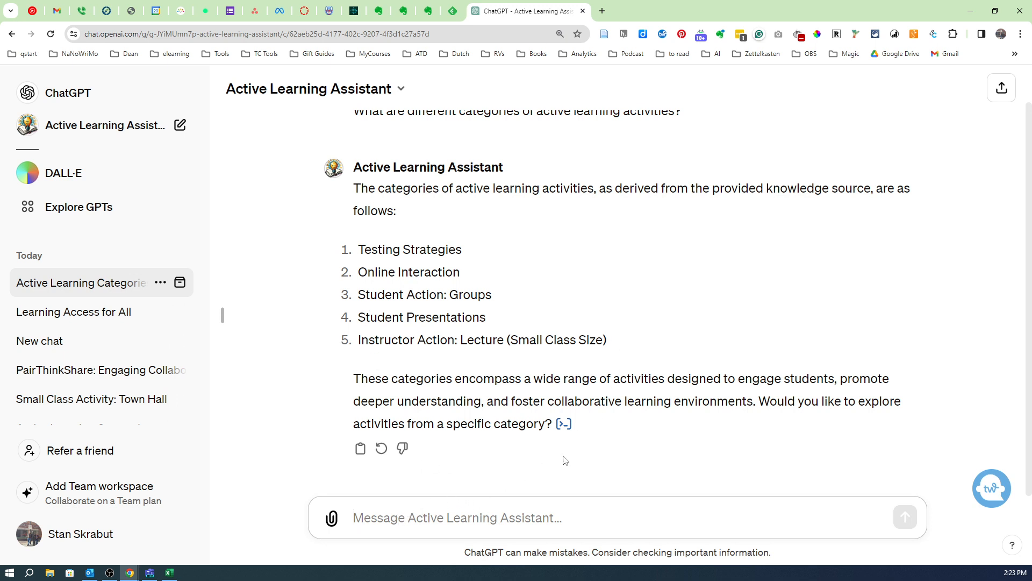
{"action": "type", "text": "Provide a"}
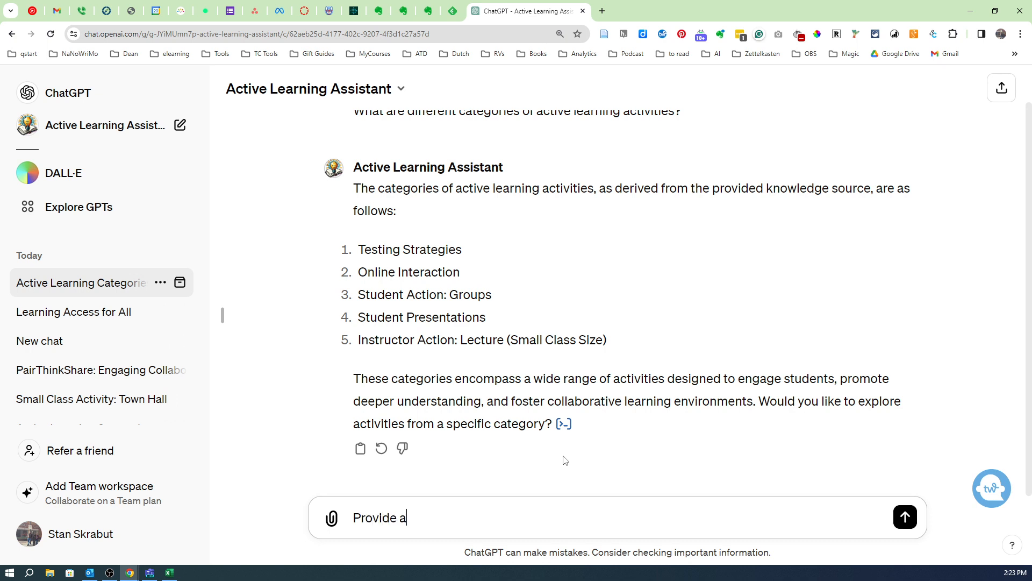
{"action": "type", "text": " list of all categories"}
{"action": "key", "text": "Return"}
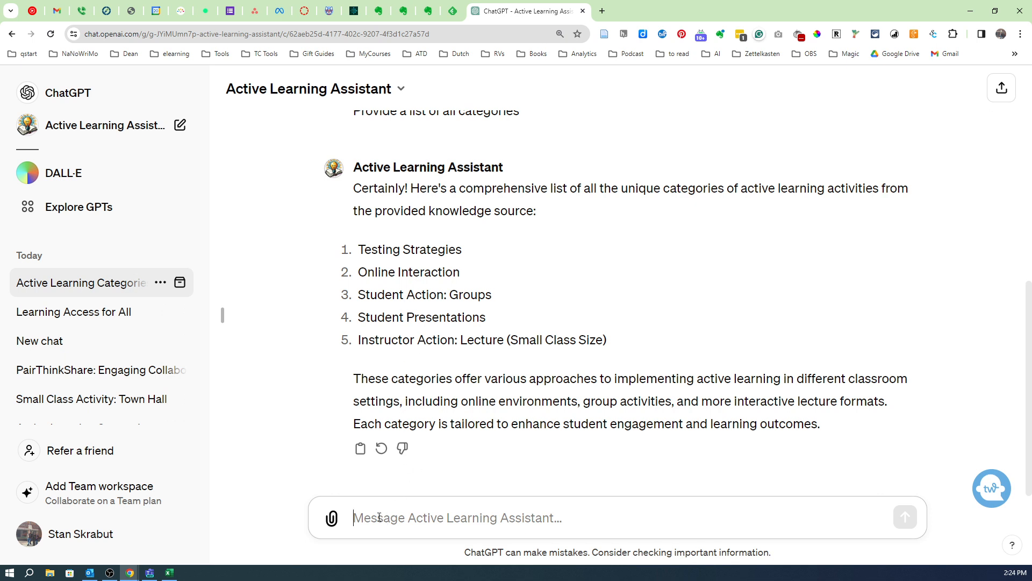
Step: Request the activities of one category by sending "student presentations"
{"action": "type", "text": "stu"}
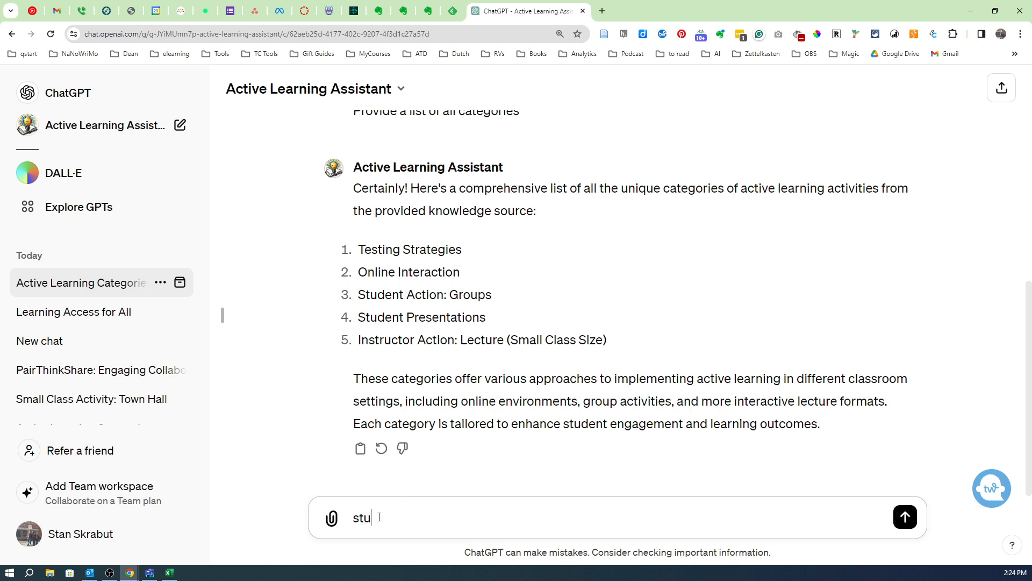
{"action": "type", "text": "dent presentations"}
{"action": "key", "text": "Return"}
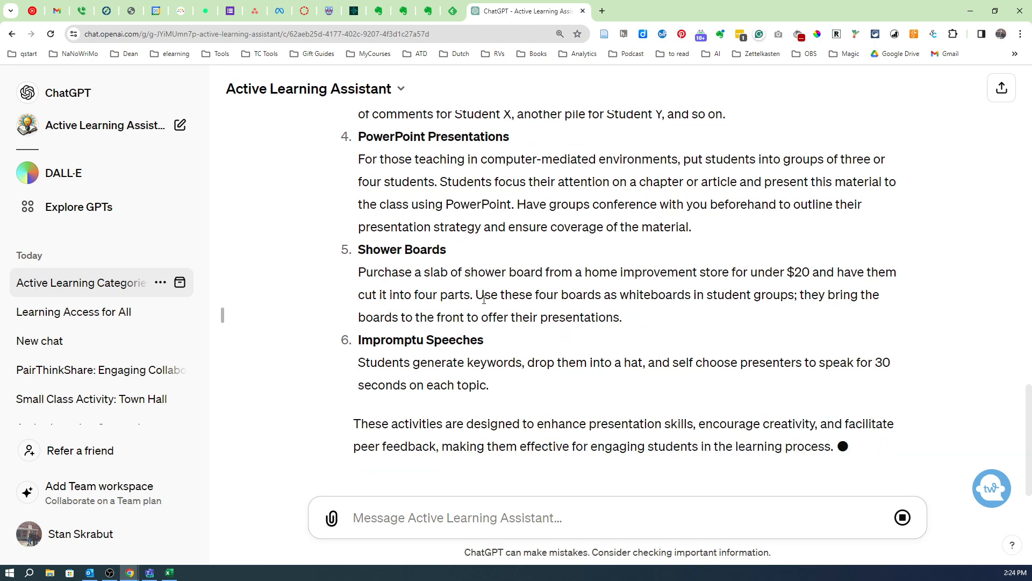
Step: Review the suggested presentation activities and ask the GPT to provide the steps for Forced Rhyming
{"action": "scroll", "coordinate": [484, 304], "scroll_direction": "up", "scroll_amount": 3}
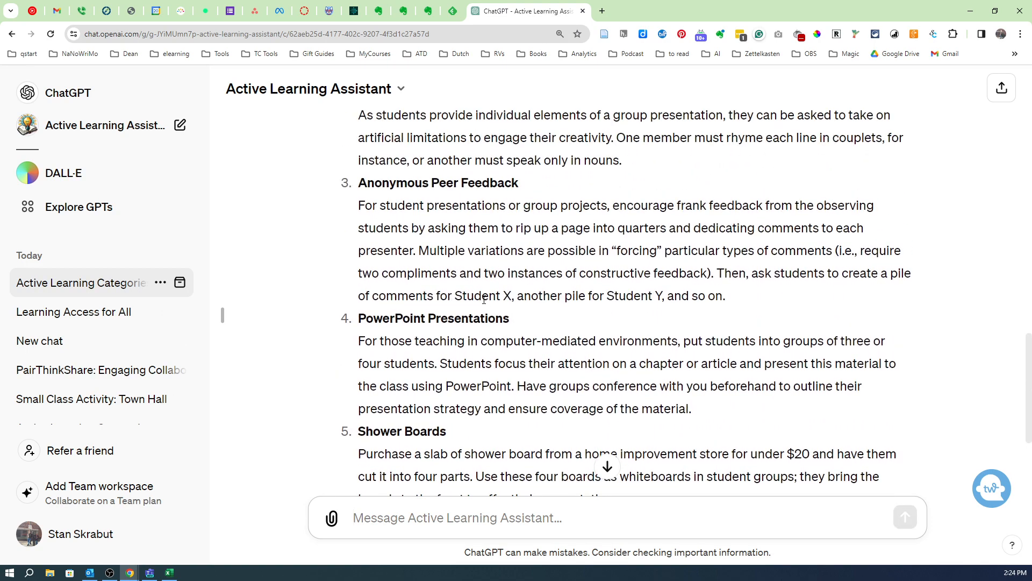
{"action": "scroll", "coordinate": [484, 304], "scroll_direction": "up", "scroll_amount": 4}
{"action": "scroll", "coordinate": [484, 304], "scroll_direction": "down", "scroll_amount": 1}
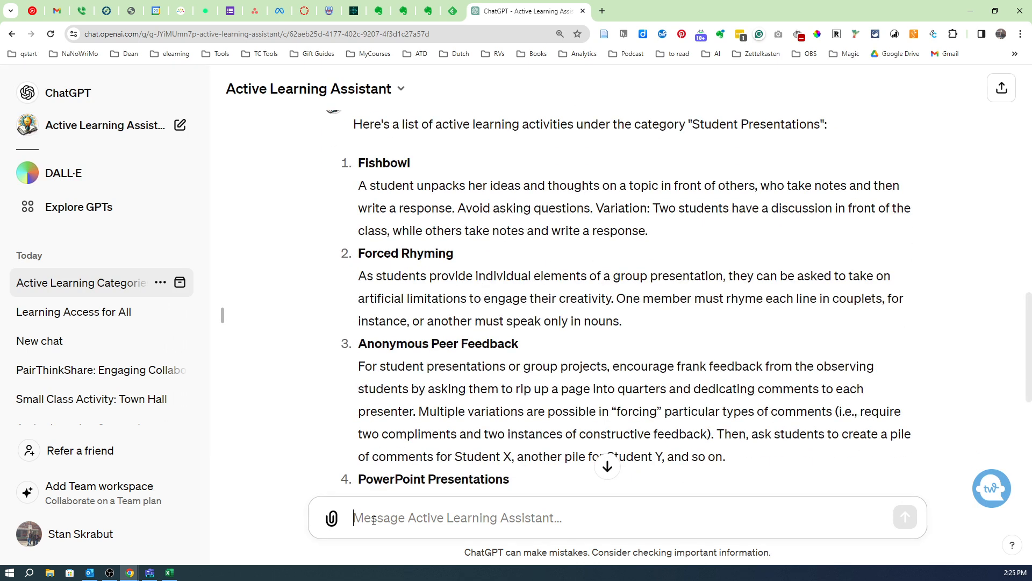
{"action": "type", "text": "Provide th"}
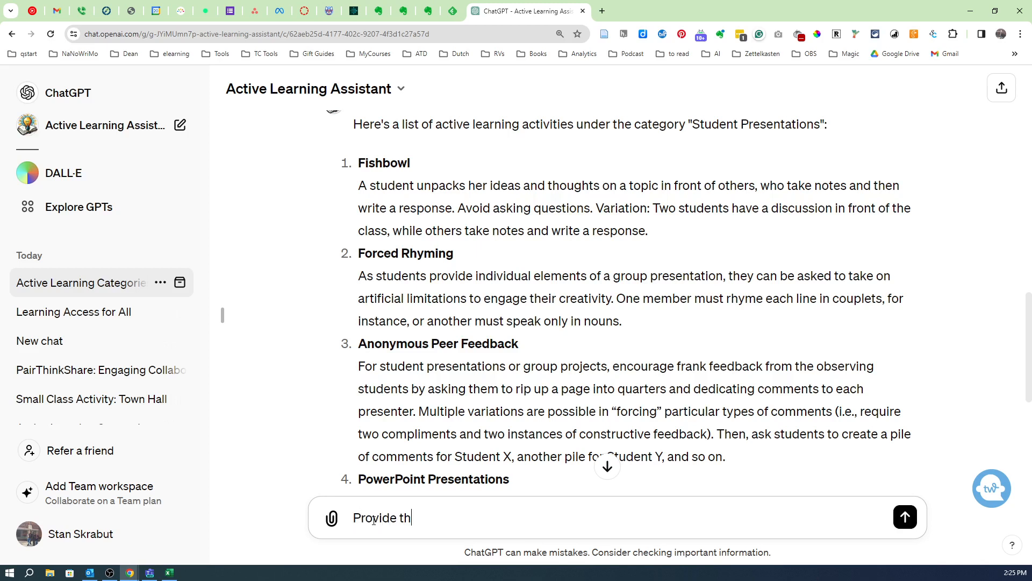
{"action": "type", "text": "e steps for 2"}
{"action": "key", "text": "Return"}
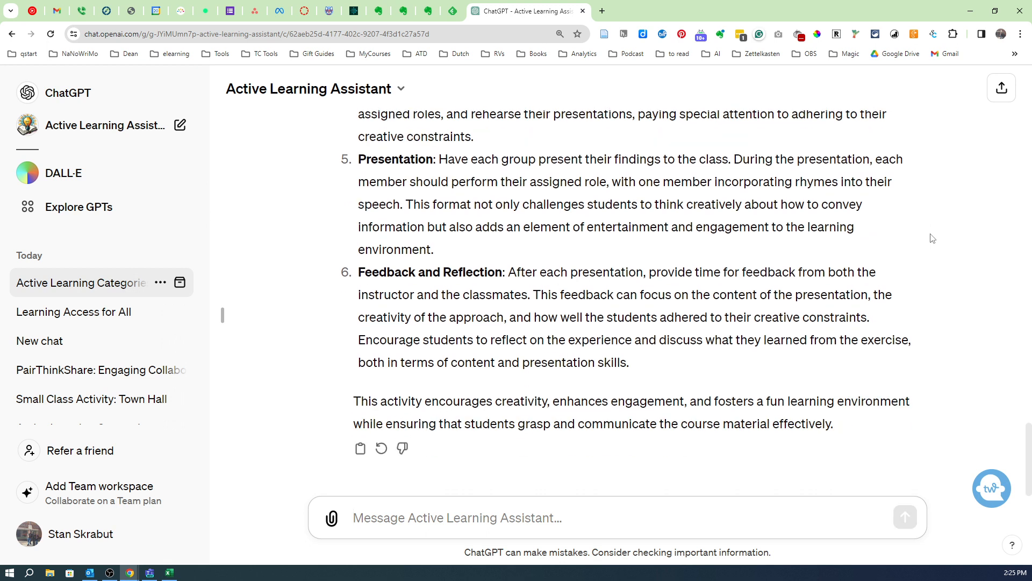
Step: Start a new chat with the Active Learning Assistant, ready for a message
{"action": "left_click", "coordinate": [105, 130]}
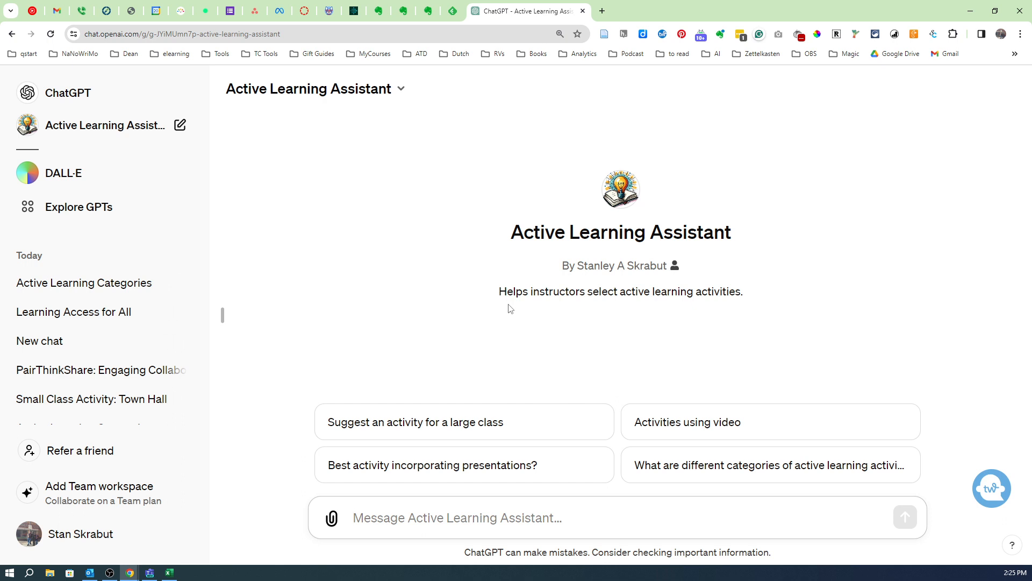
{"action": "left_click", "coordinate": [429, 516]}
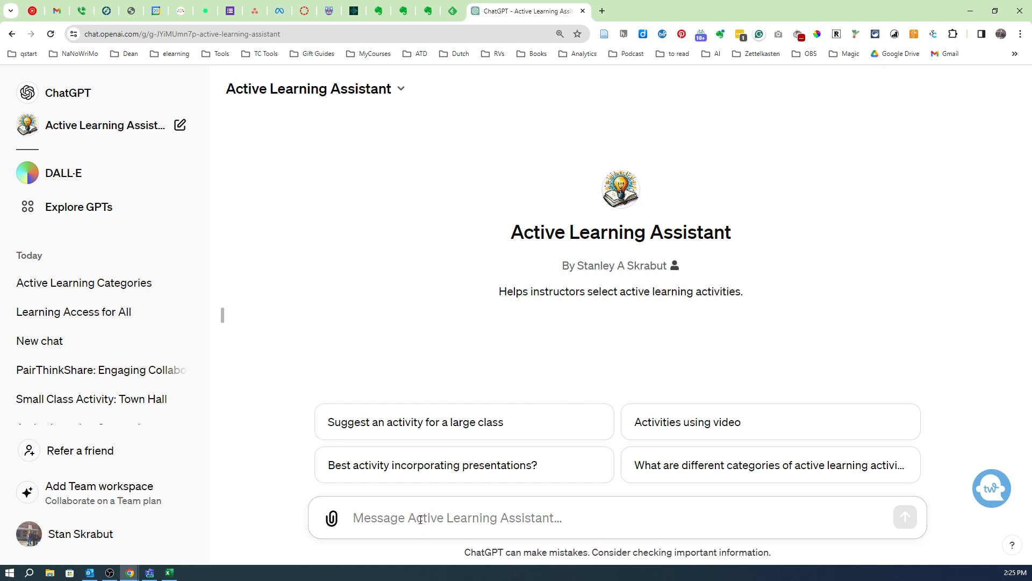